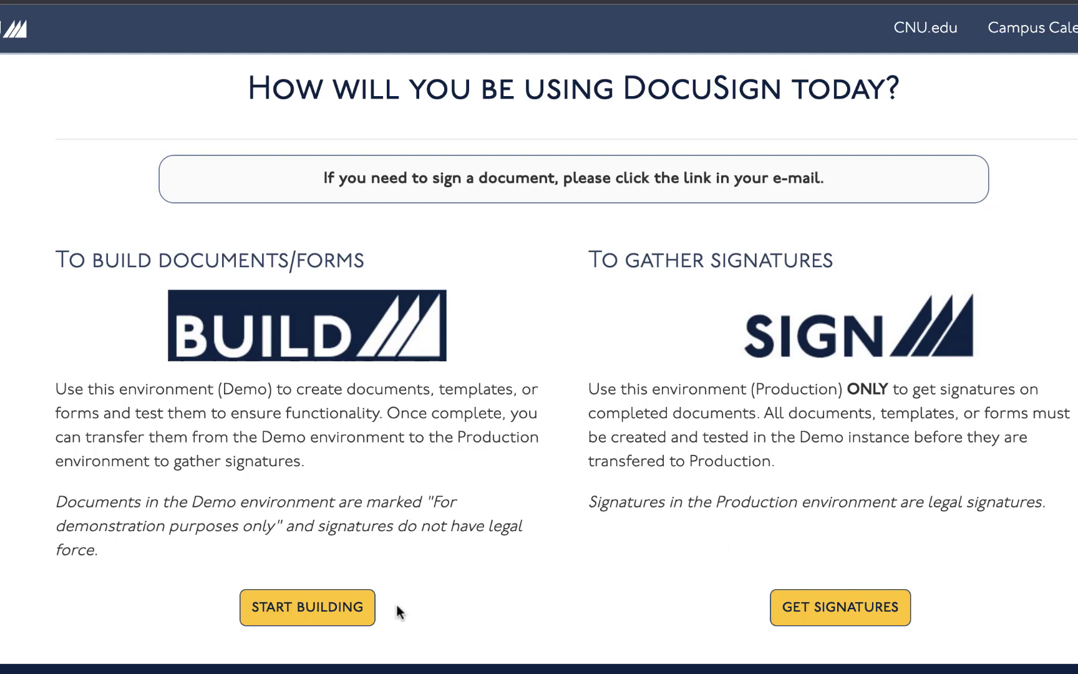
Enter the Demo environment and submit the user's login e-mail address
click(255, 608)
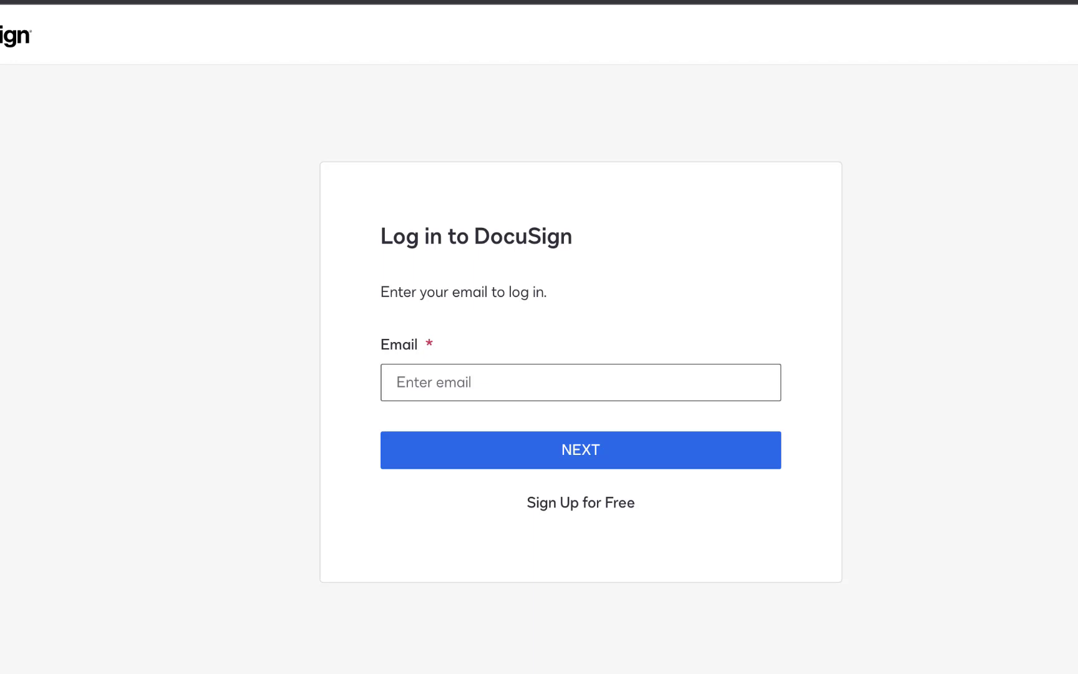
click(412, 382)
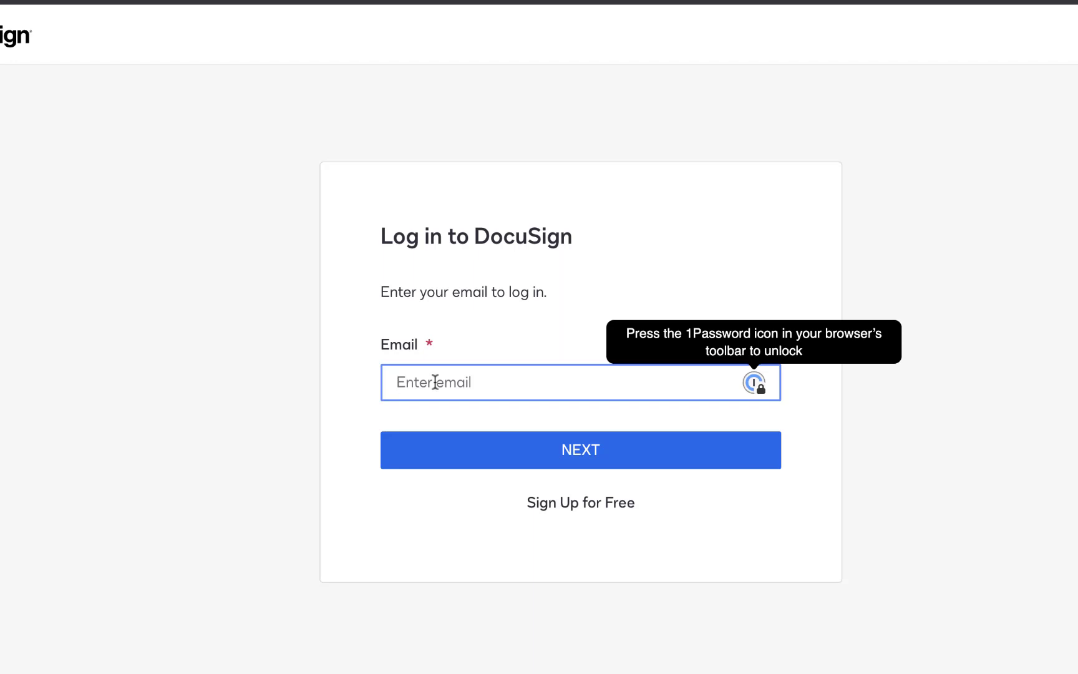
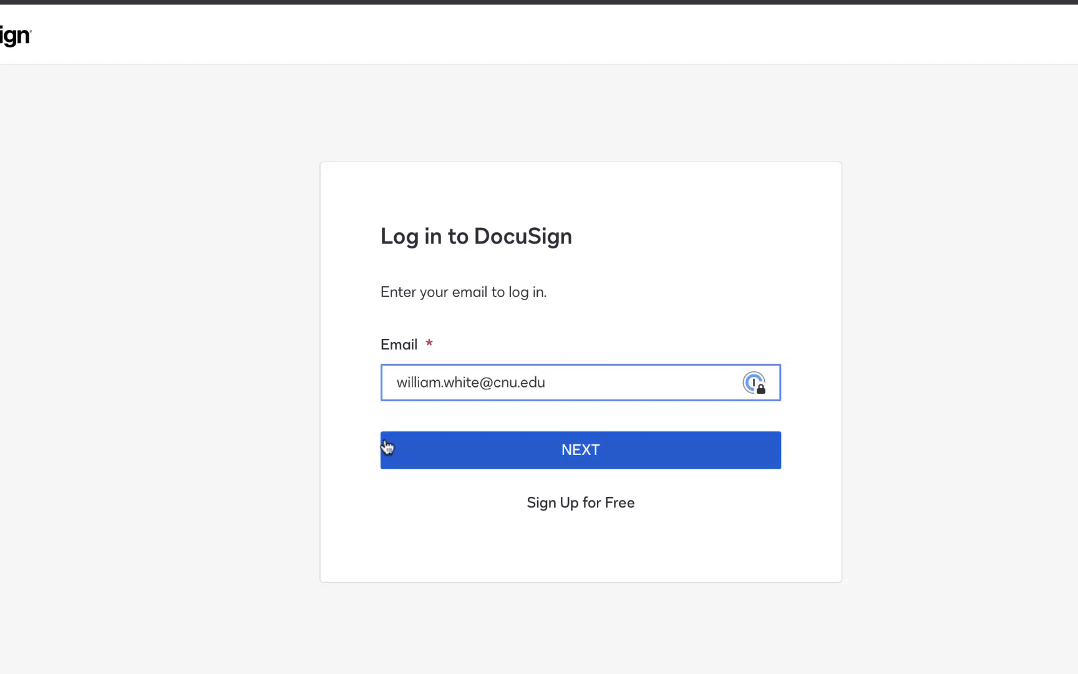
click(387, 446)
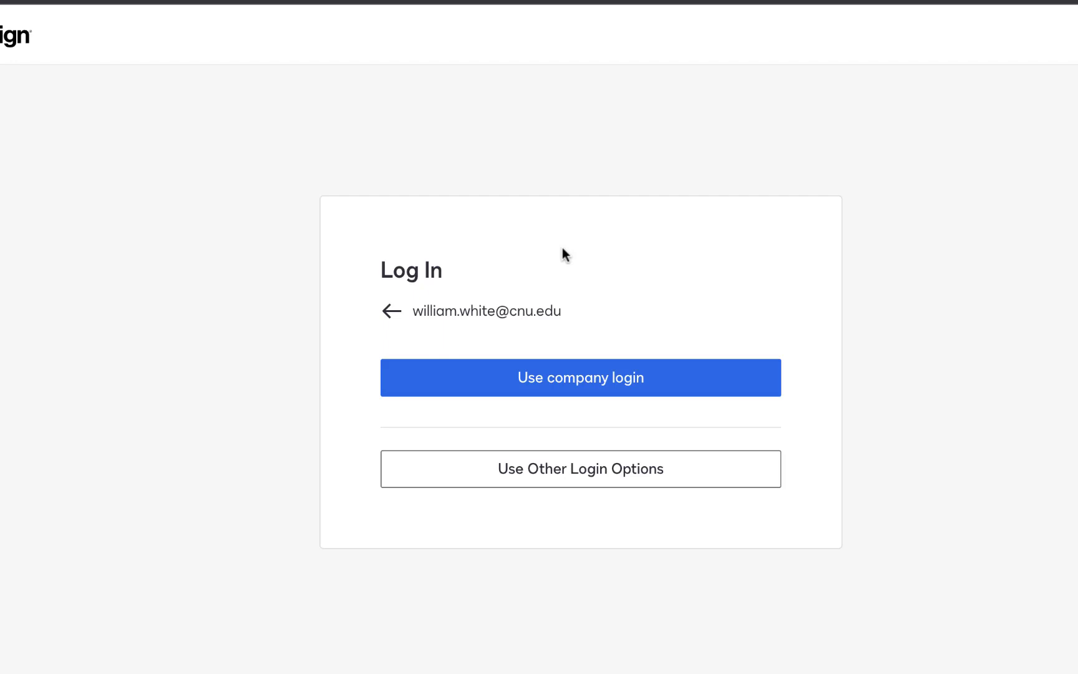
Sign in via company login, then glance at the Start options list and close it
click(596, 383)
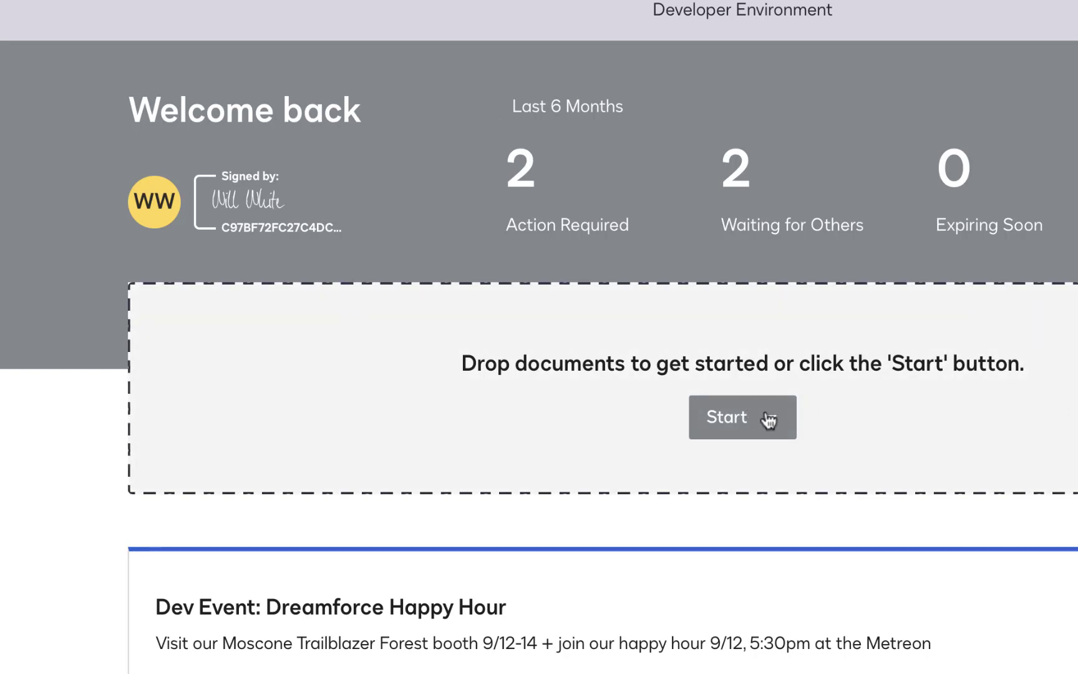
click(772, 420)
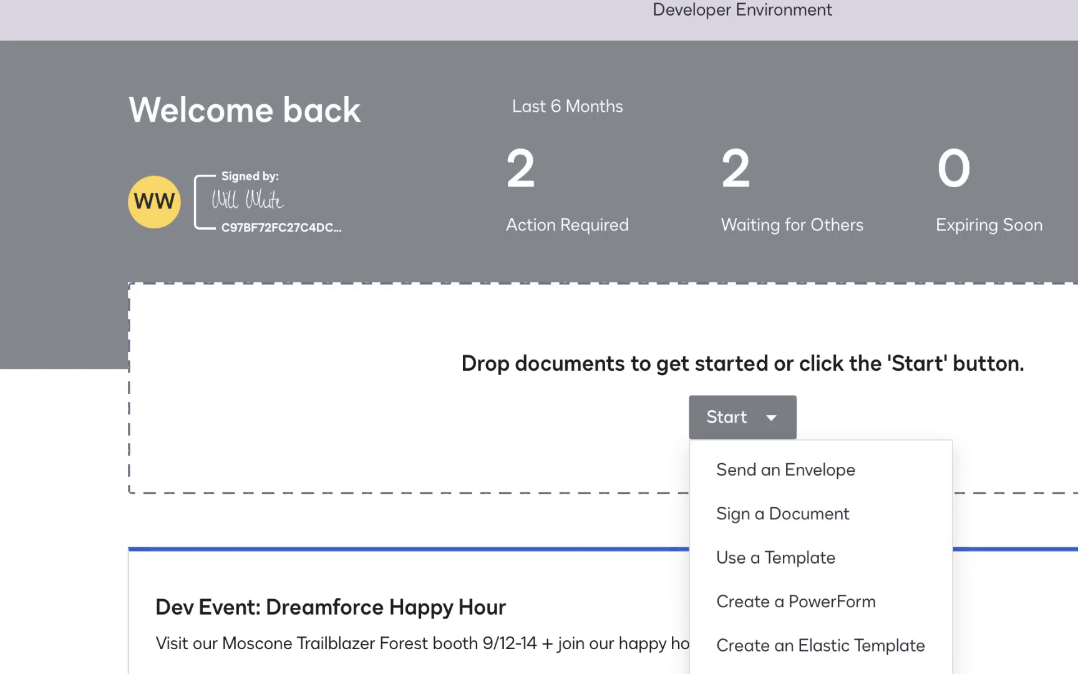
key(Escape)
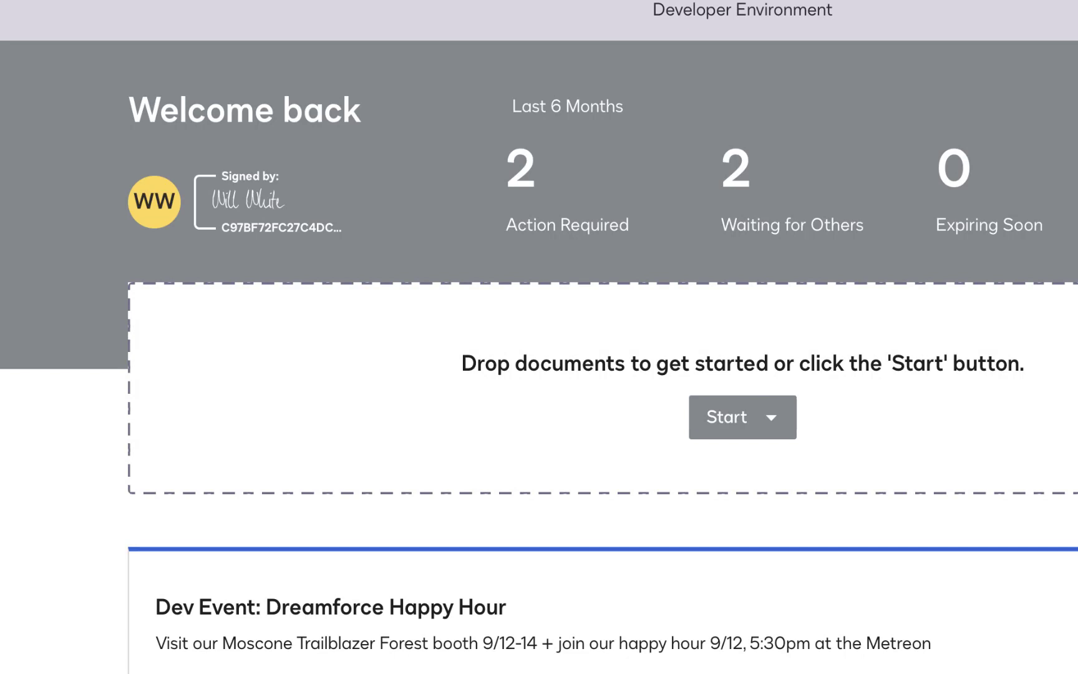
Upload Demo4DocuSign.docx to a new envelope and preview its Name, Signature and Date contents
drag(0, 300, 501, 320)
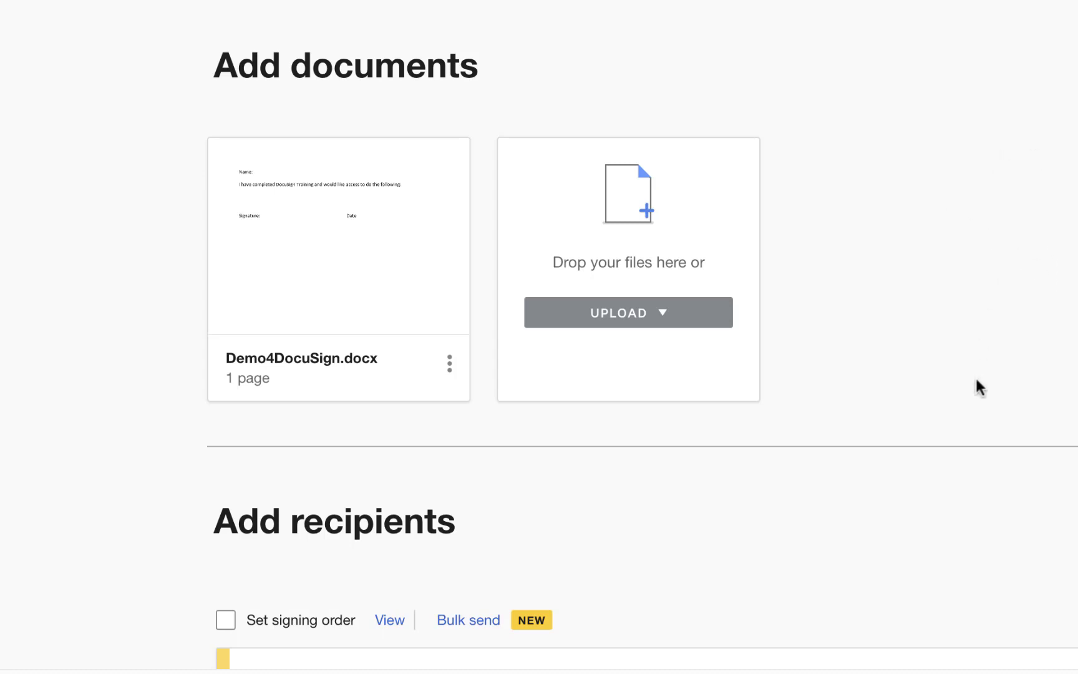
drag(969, 292, 632, 321)
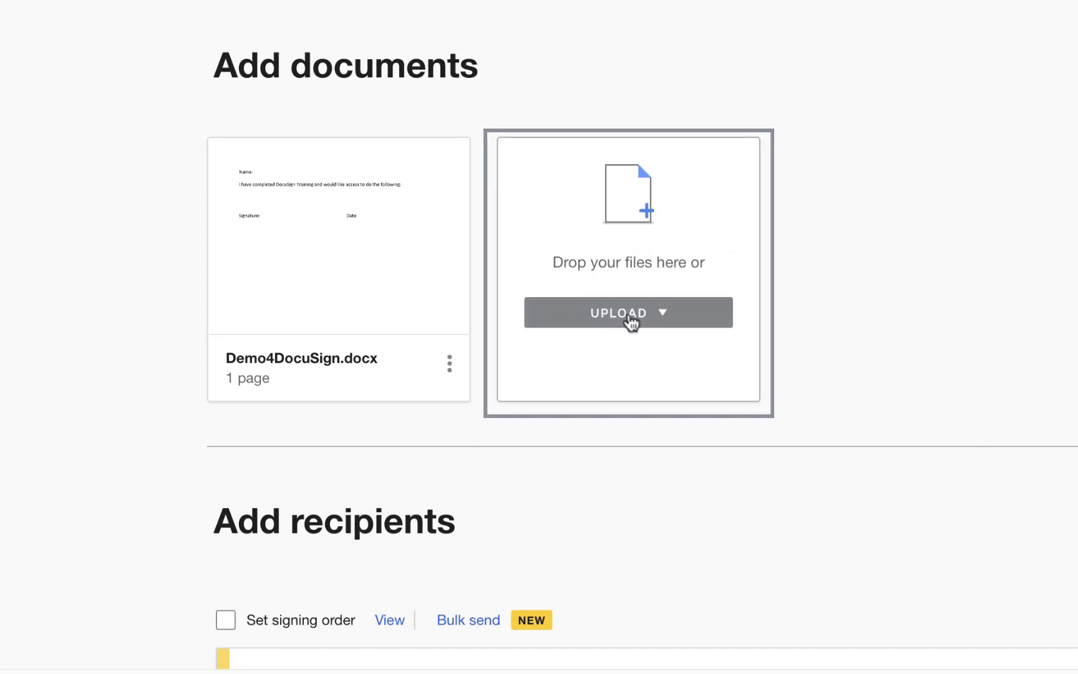
mouse_move(305, 260)
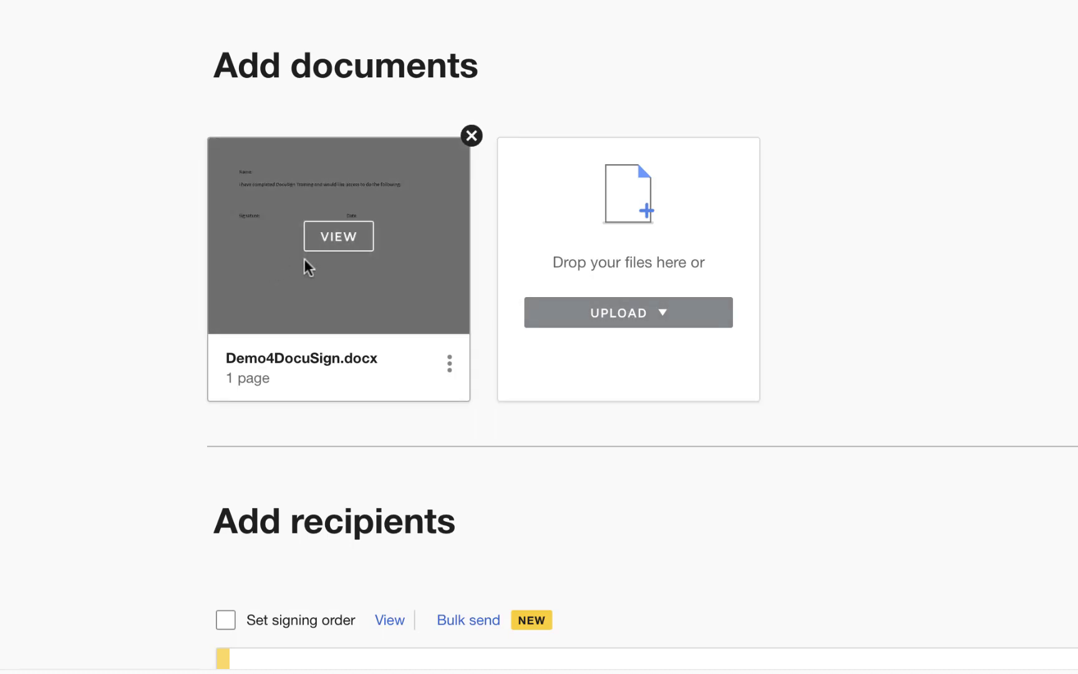
click(357, 245)
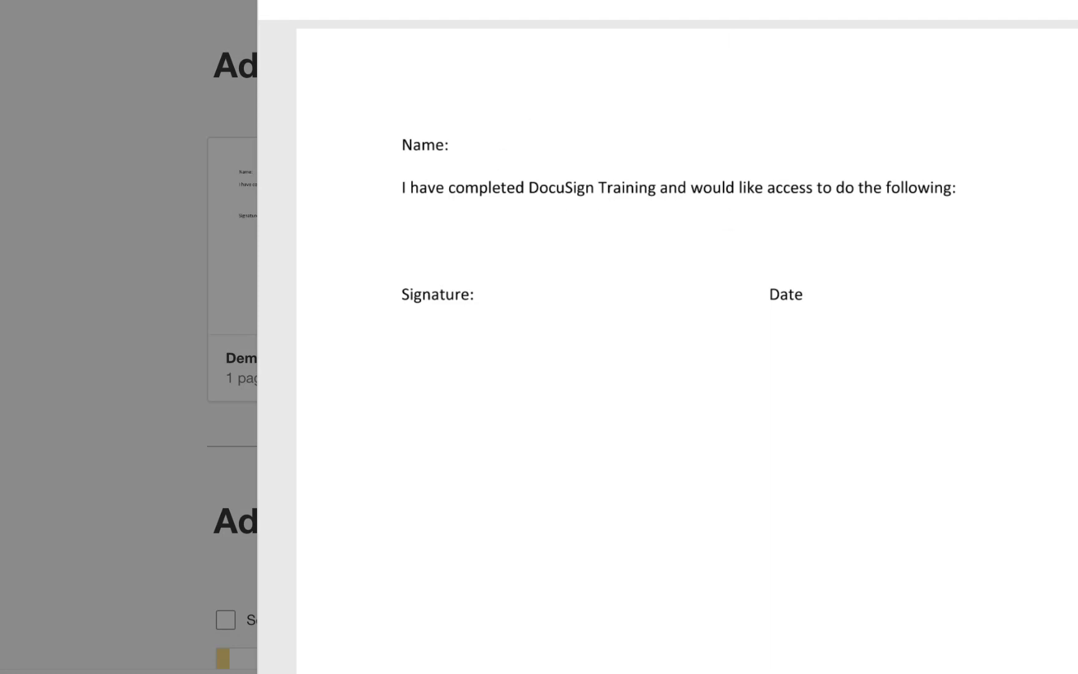
key(Escape)
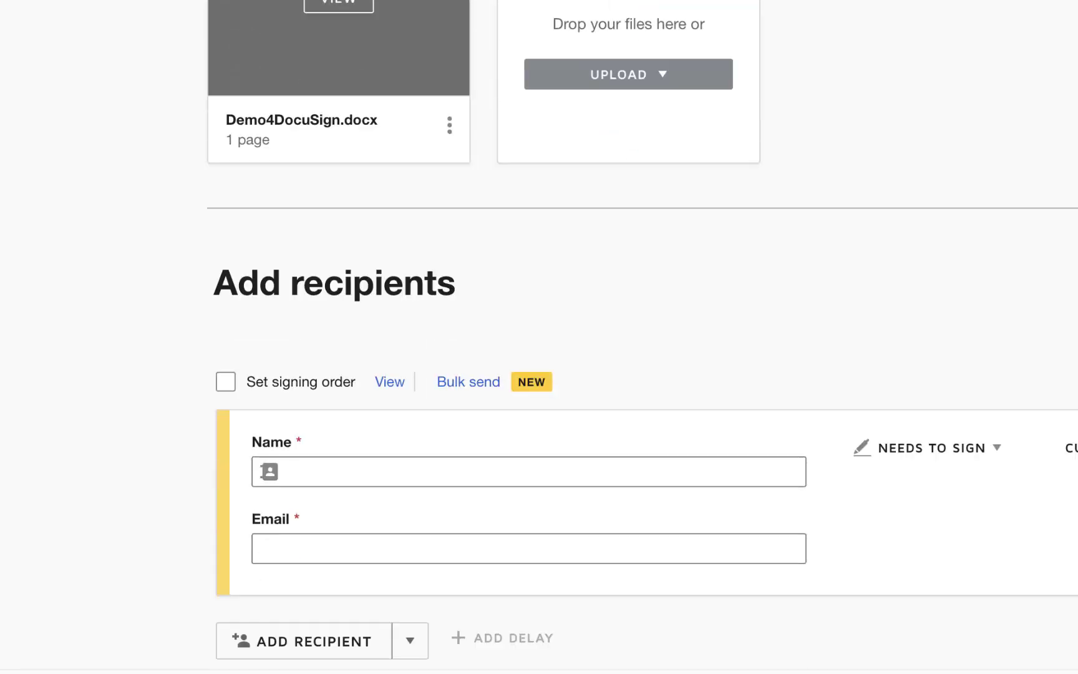
Add the suggested contact as recipient, enter their e-mail, and keep the Needs to Sign role
scroll(539, 301, down, 1)
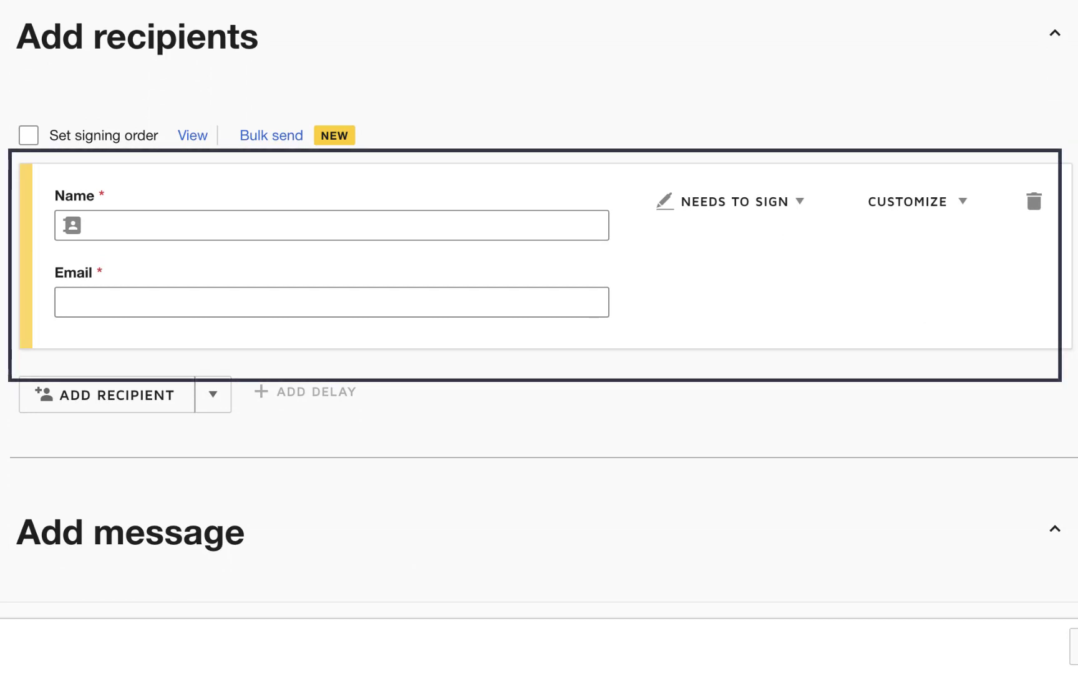
click(410, 231)
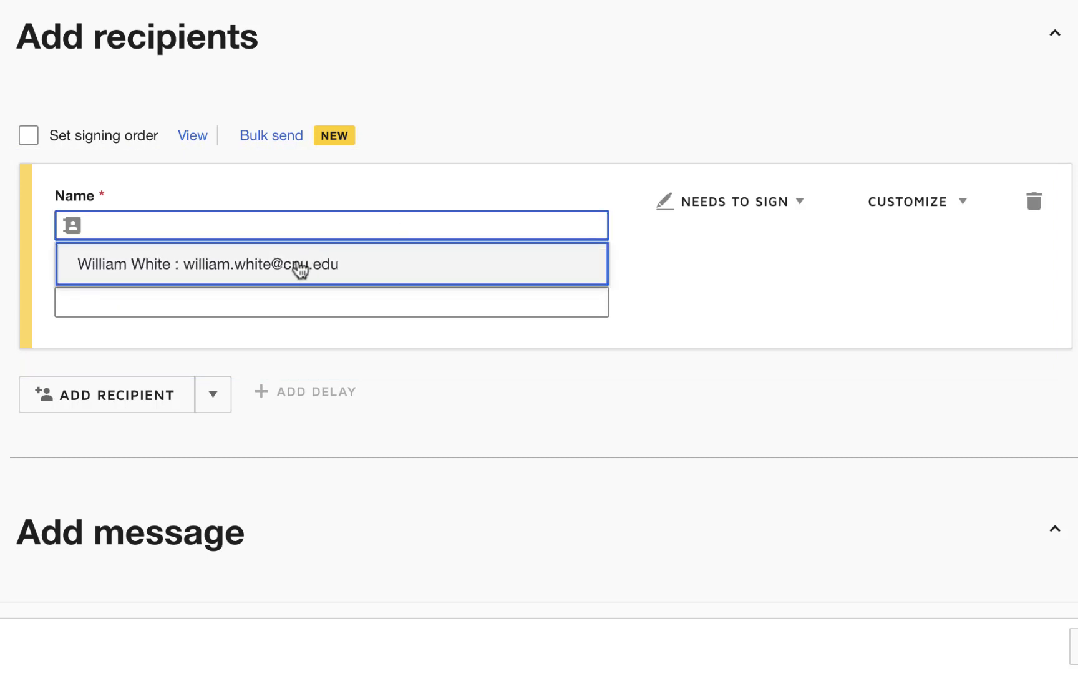
text(willia)
key(Return)
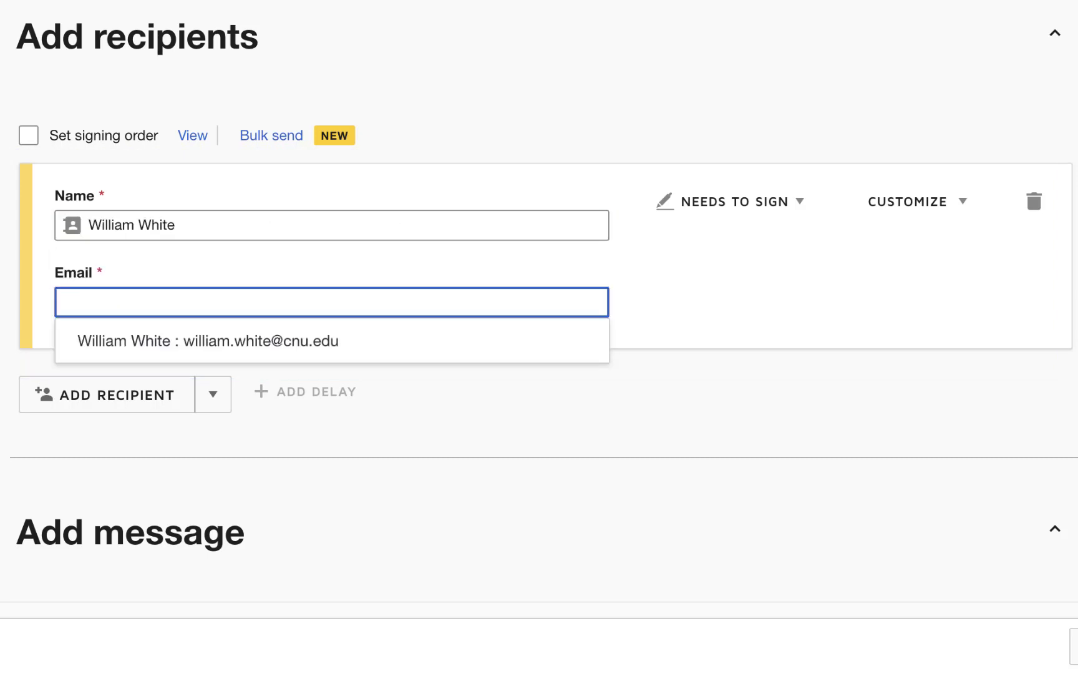
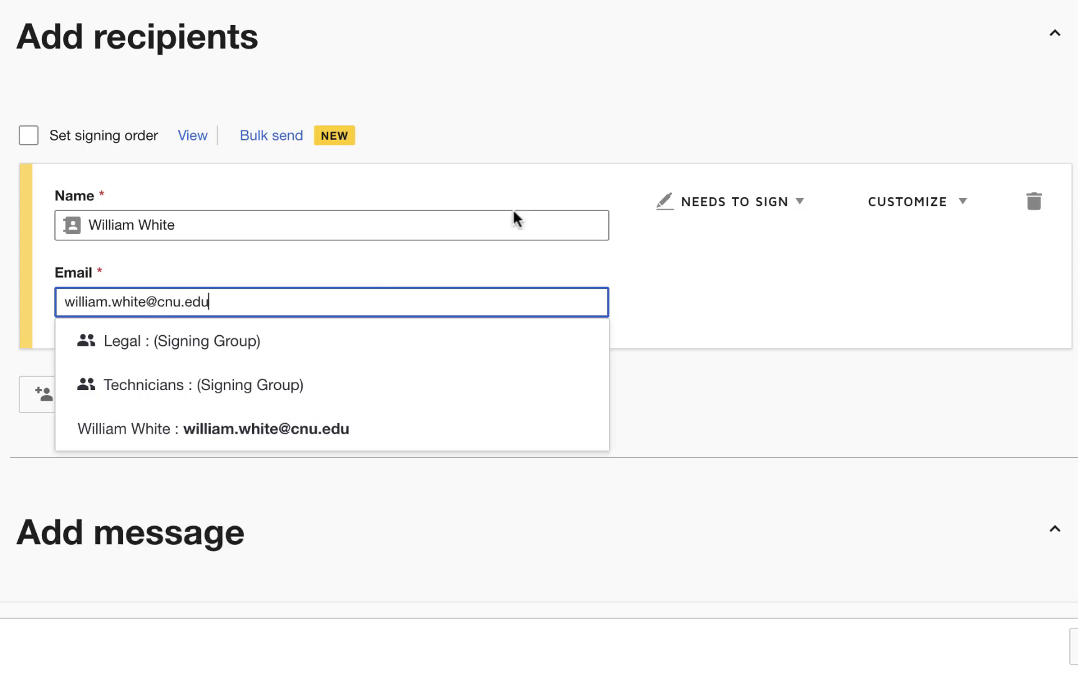
click(1024, 340)
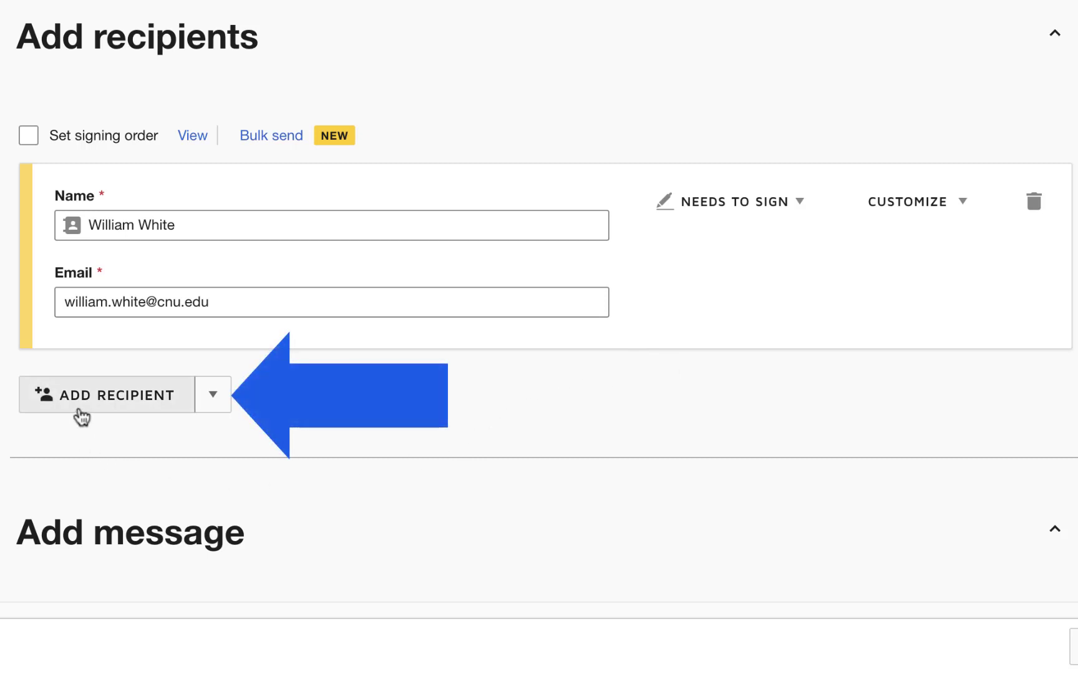
click(803, 206)
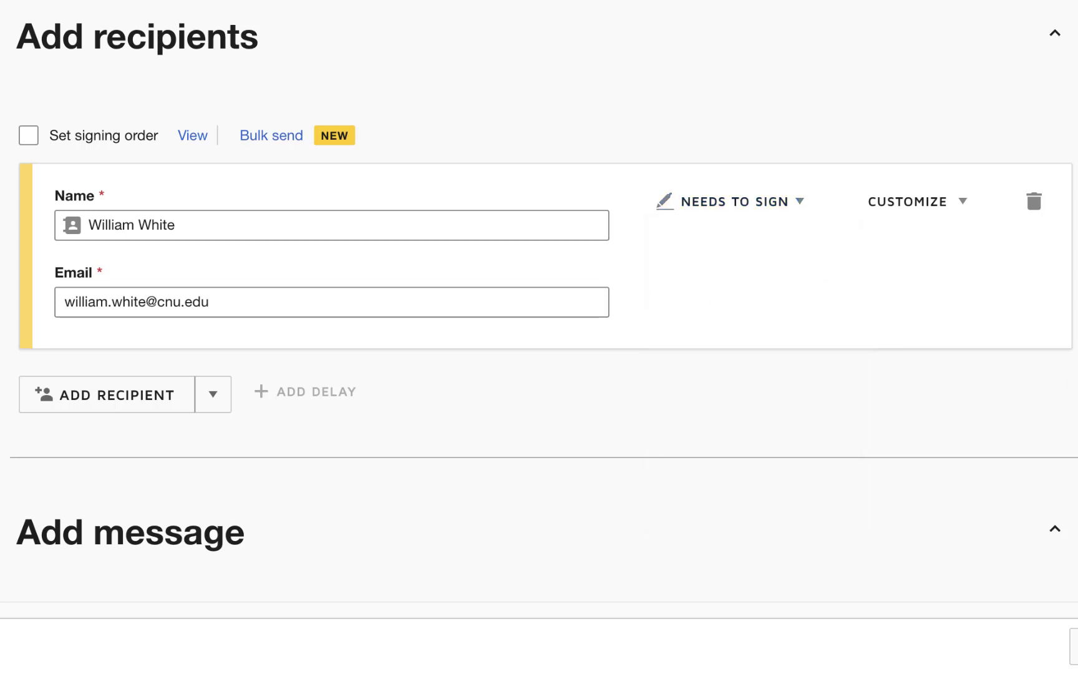
Set subject 'Please Sign this Training Request' and message 'Please sign the training request.'
scroll(783, 305, down, 7)
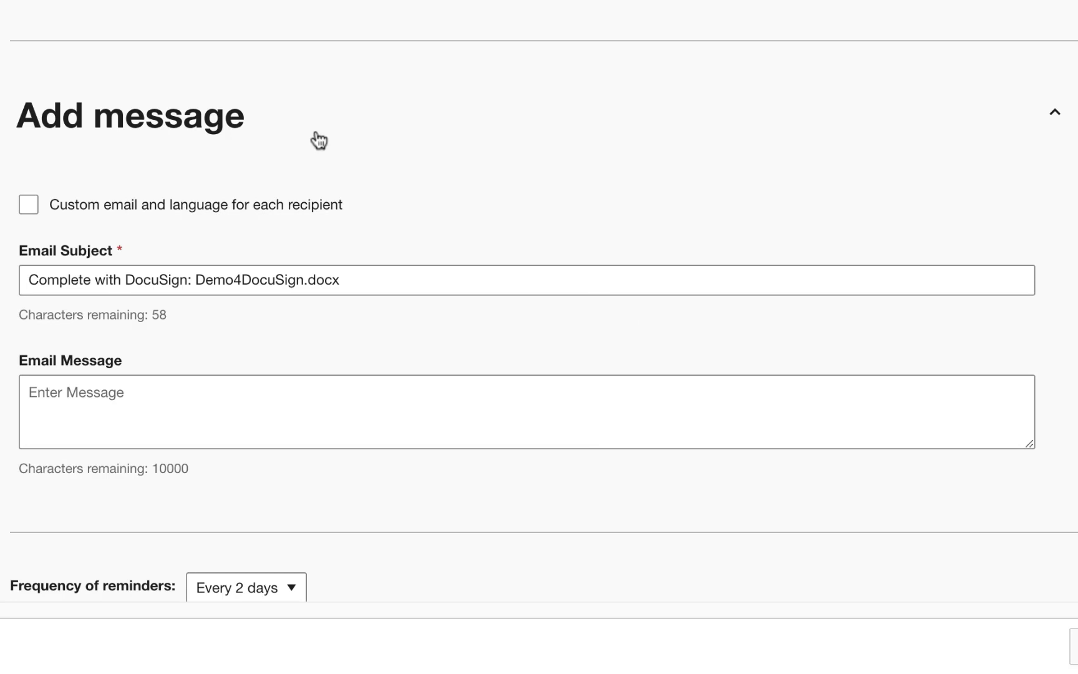
drag(374, 284, 31, 258)
text(Please Sign this Training Request)
key(Tab)
text(Please sign the training request.)
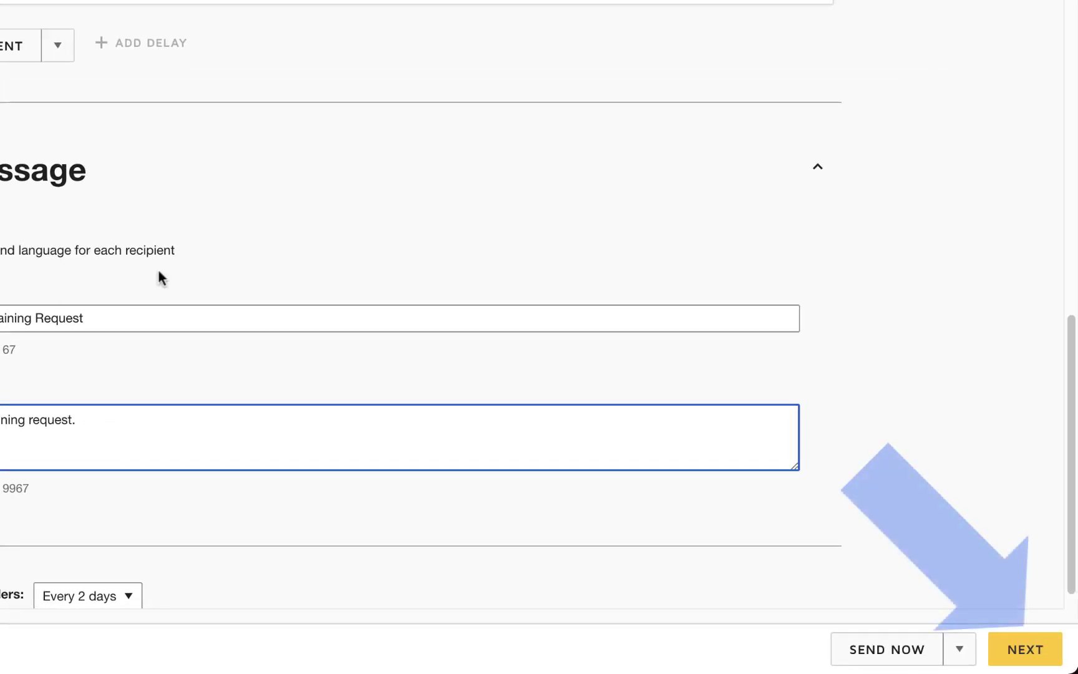
click(1021, 652)
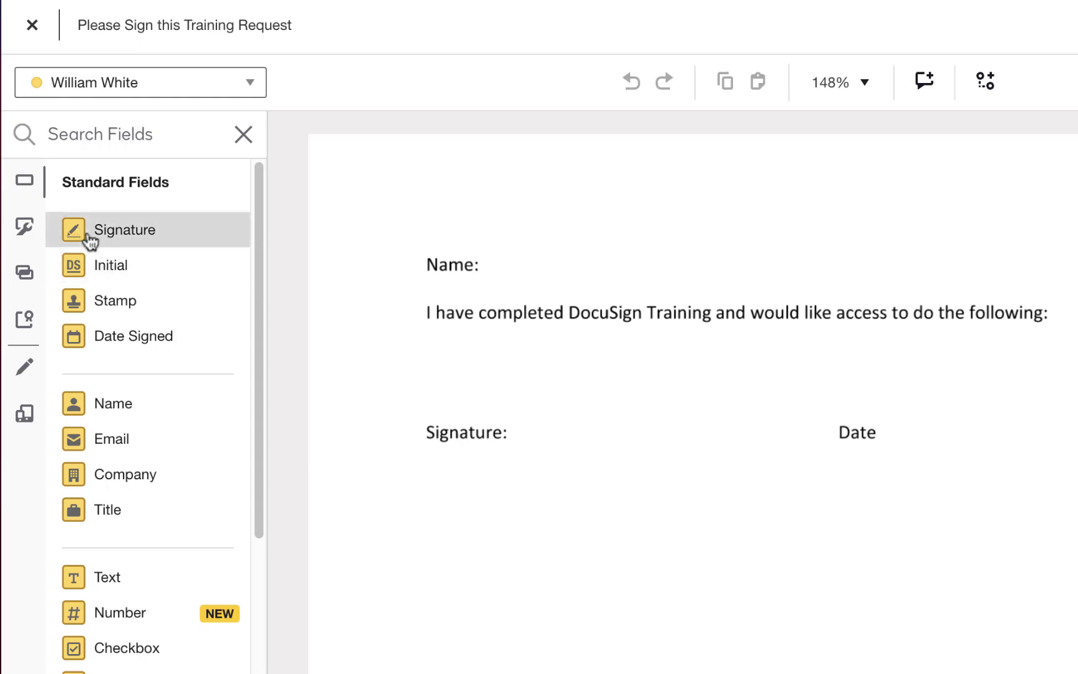
Place a shrunken Signature field beside 'Signature:' and a Date Signed field beside 'Date'
mouse_move(89, 238)
mouse_down()
mouse_move(248, 306)
mouse_move(523, 393)
mouse_up()
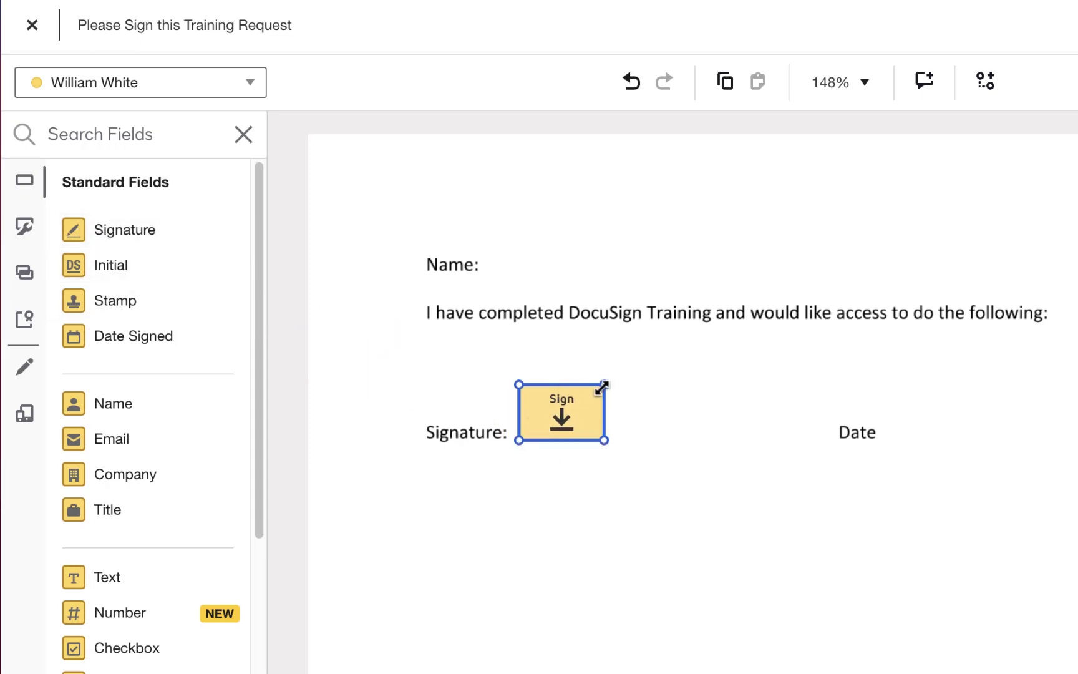
drag(602, 387, 580, 411)
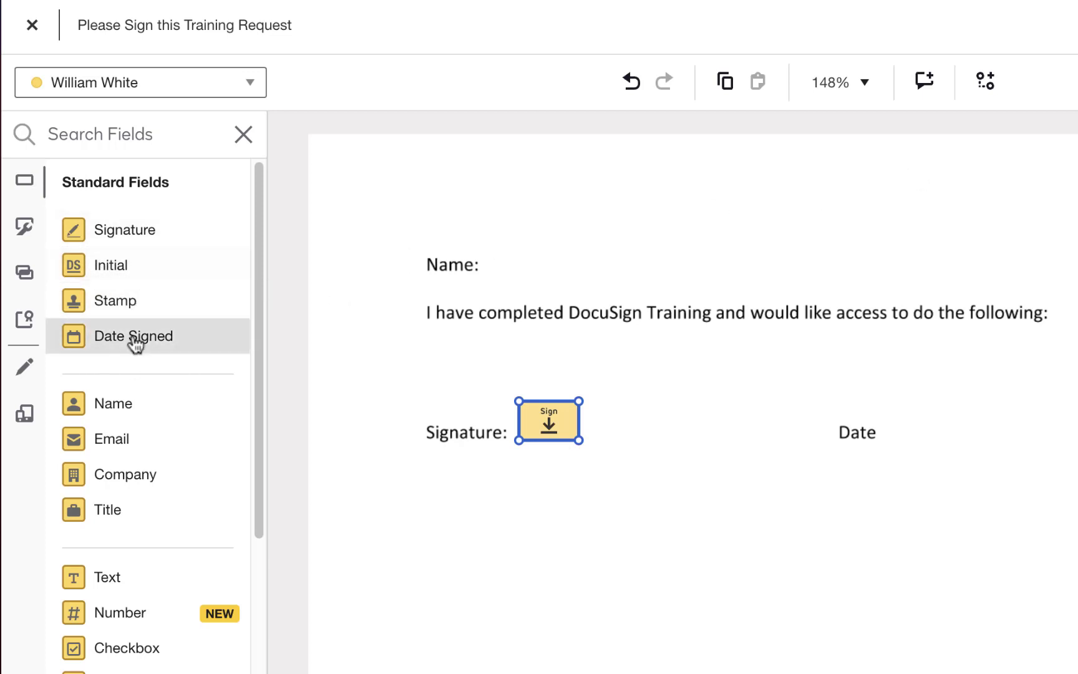
drag(96, 337, 885, 430)
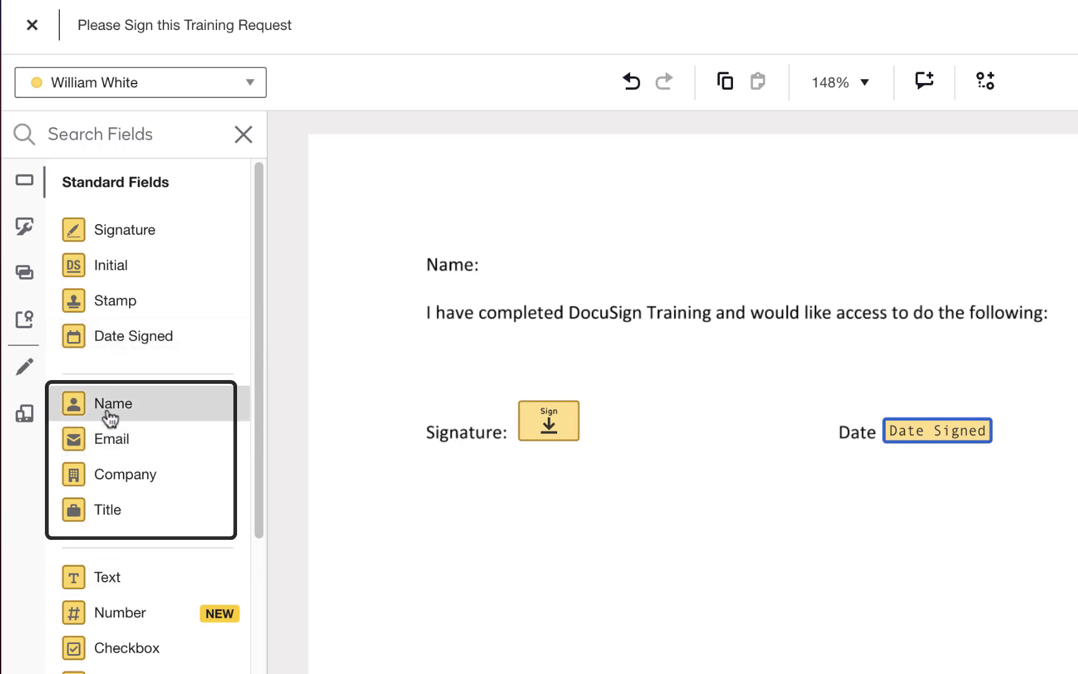
Drop a Name field beside 'Name:' and keep its format as Full Name
drag(106, 416, 486, 256)
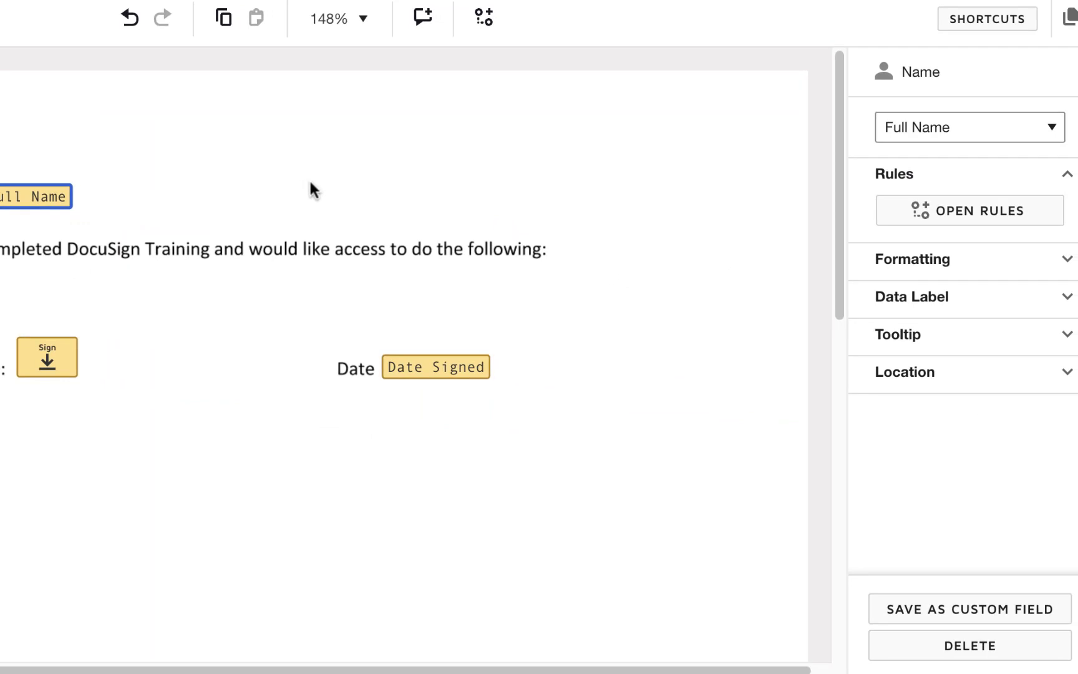
click(1060, 132)
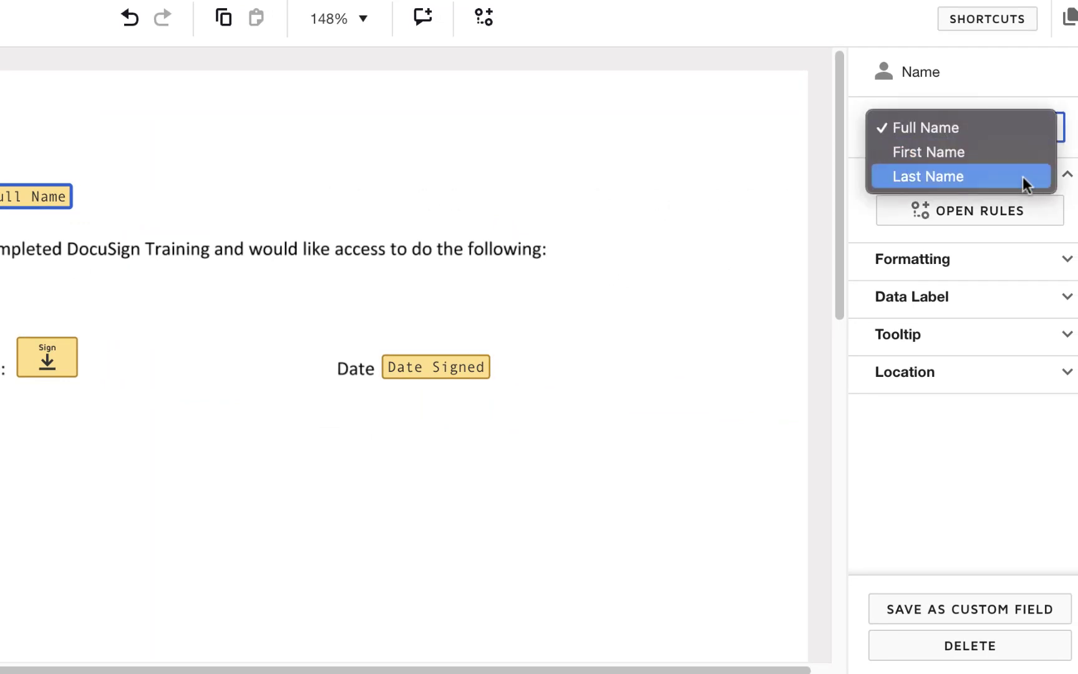
click(1023, 94)
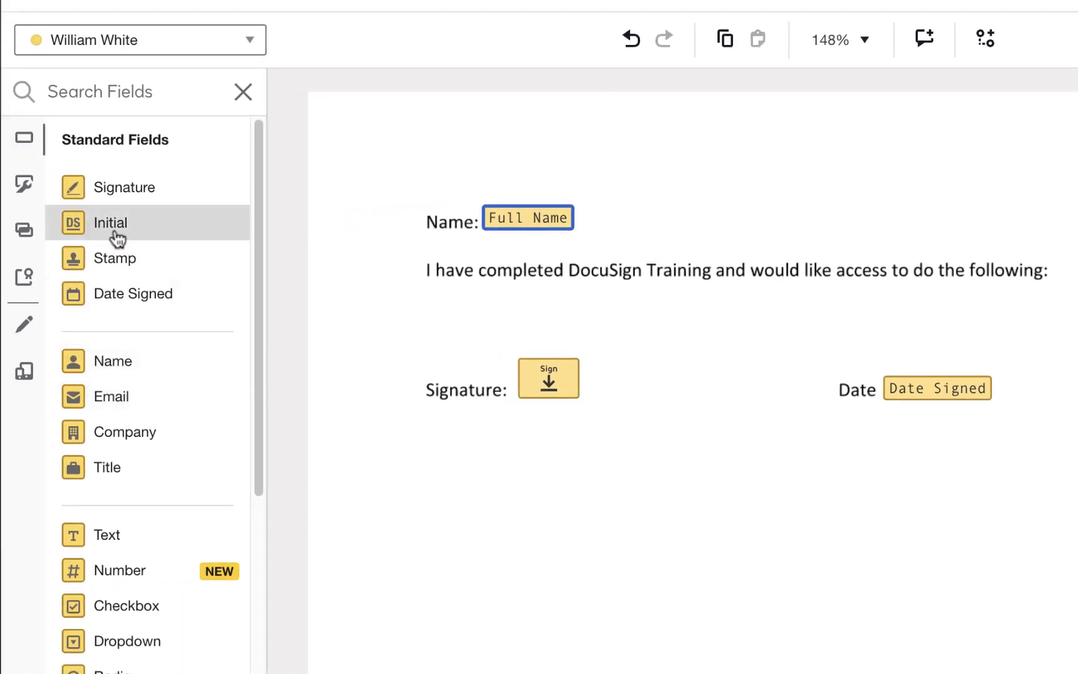
scroll(117, 237, down, 4)
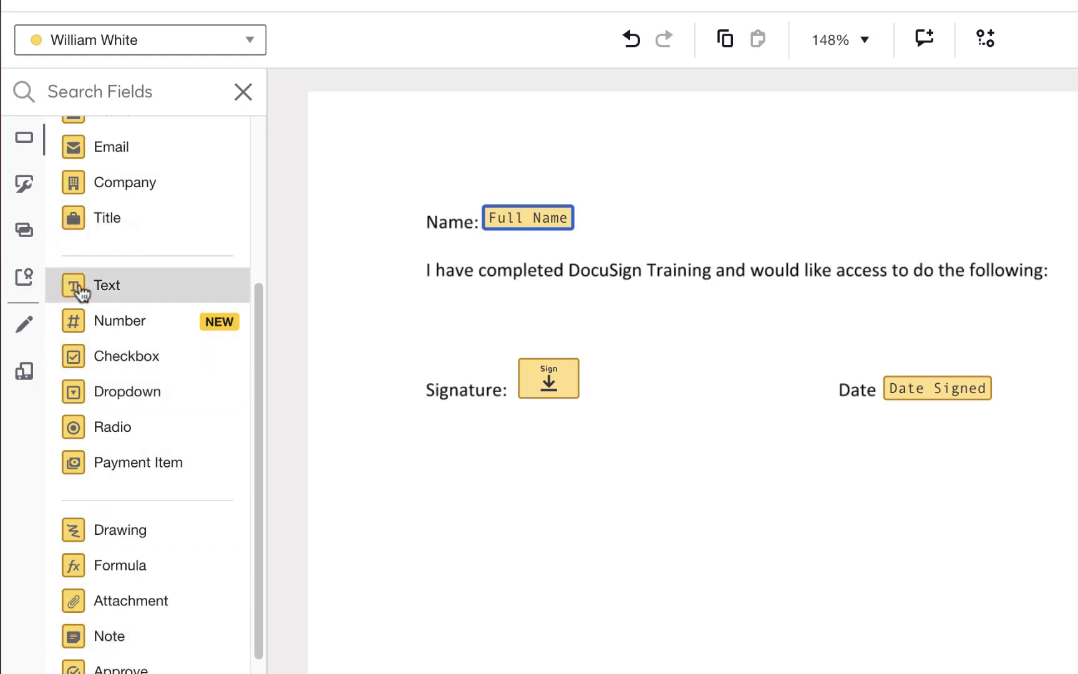
Add a text field stretched across the line below the access sentence, then send the envelope
click(81, 291)
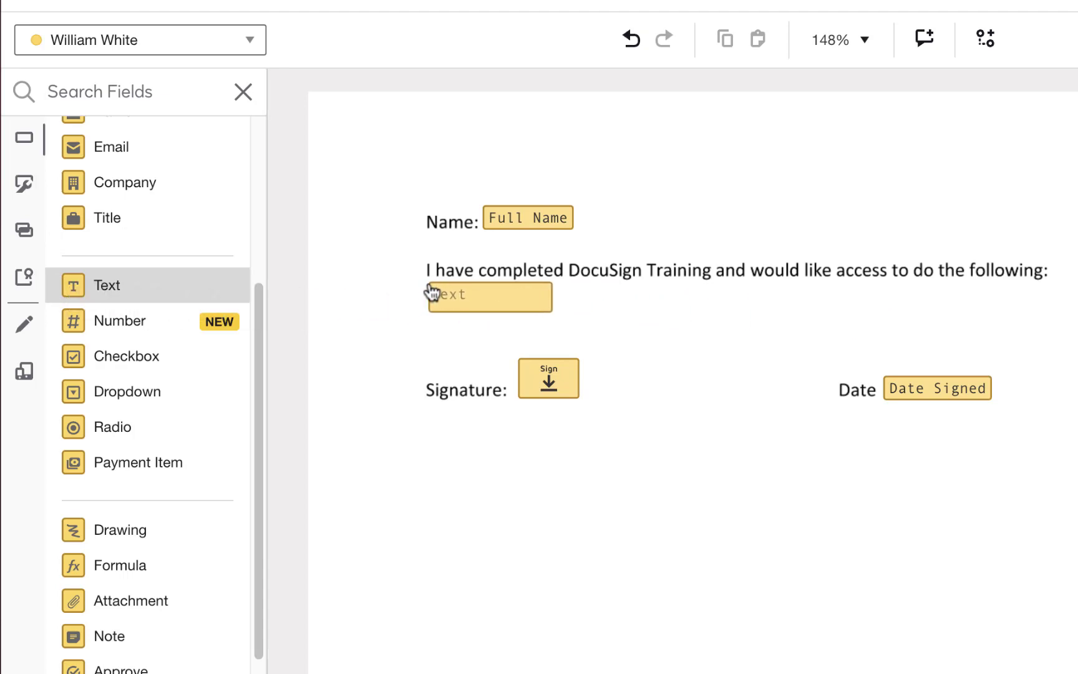
click(430, 291)
drag(551, 310, 1049, 353)
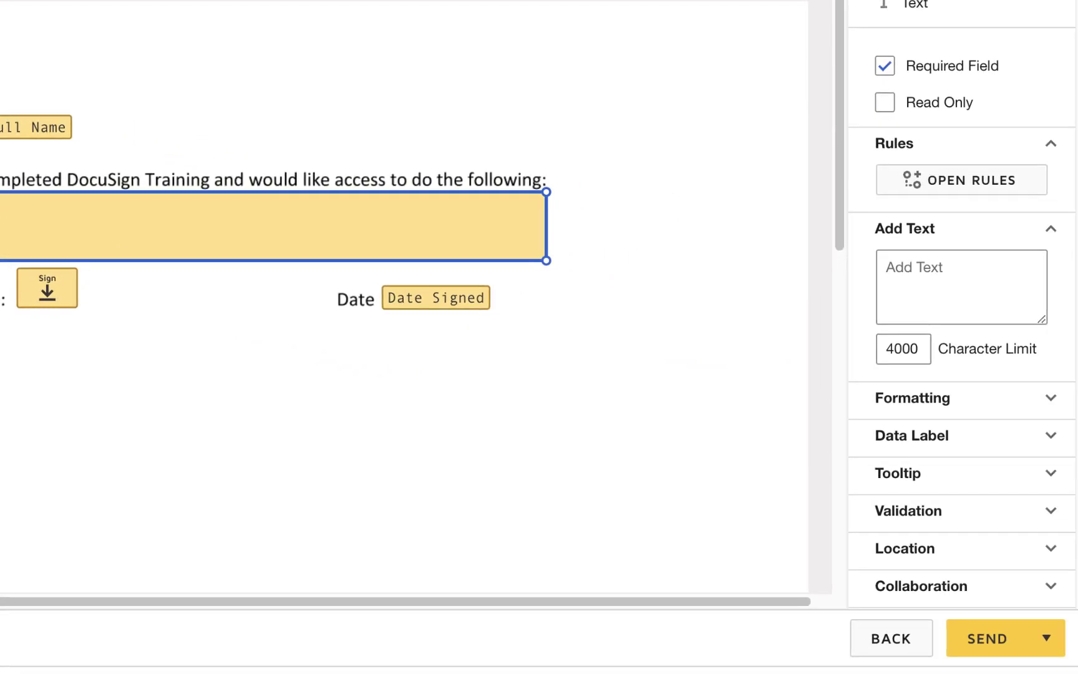
click(984, 643)
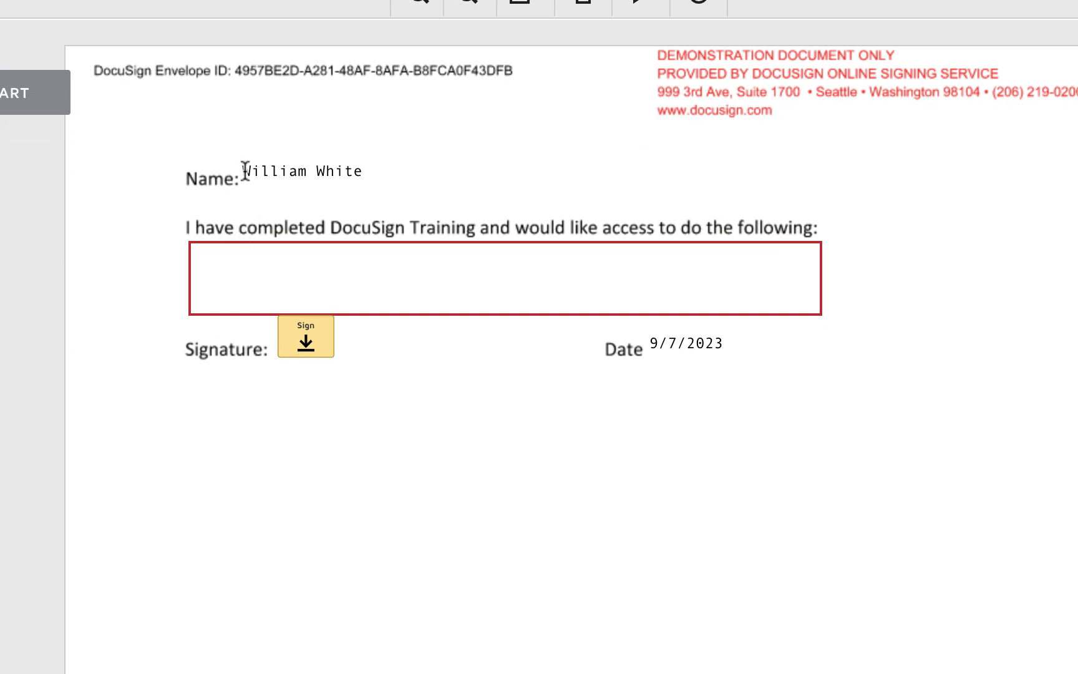
Type EVERYTHING!!! into the access-request text box and open the signature options
drag(246, 171, 370, 177)
click(297, 285)
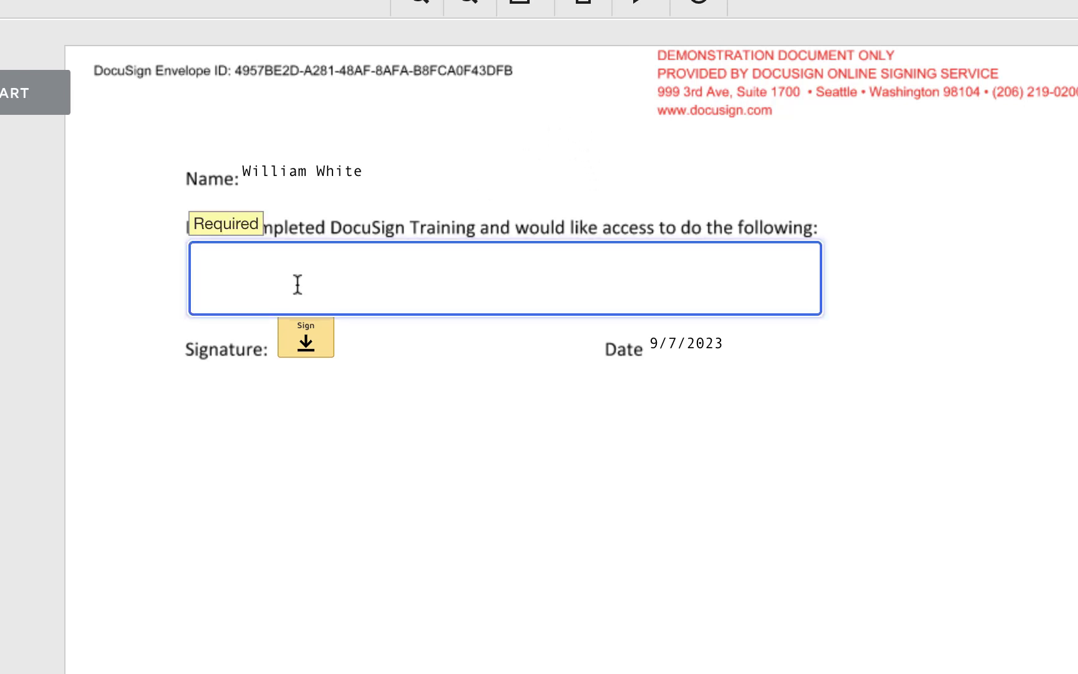
text(EVERYTHING!!!)
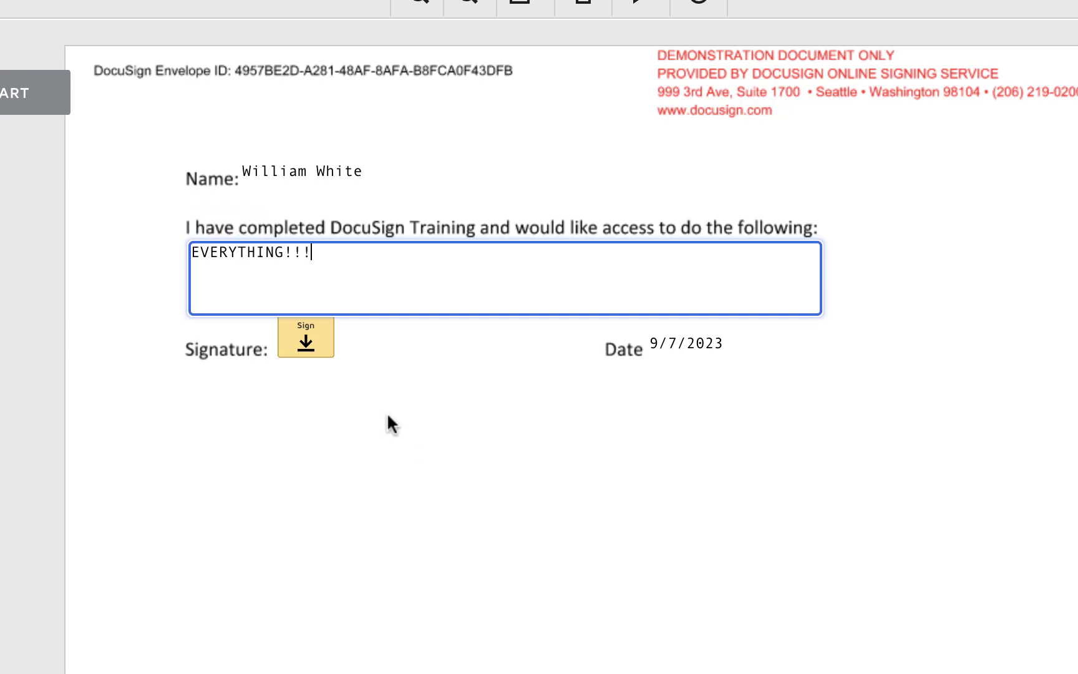
click(306, 366)
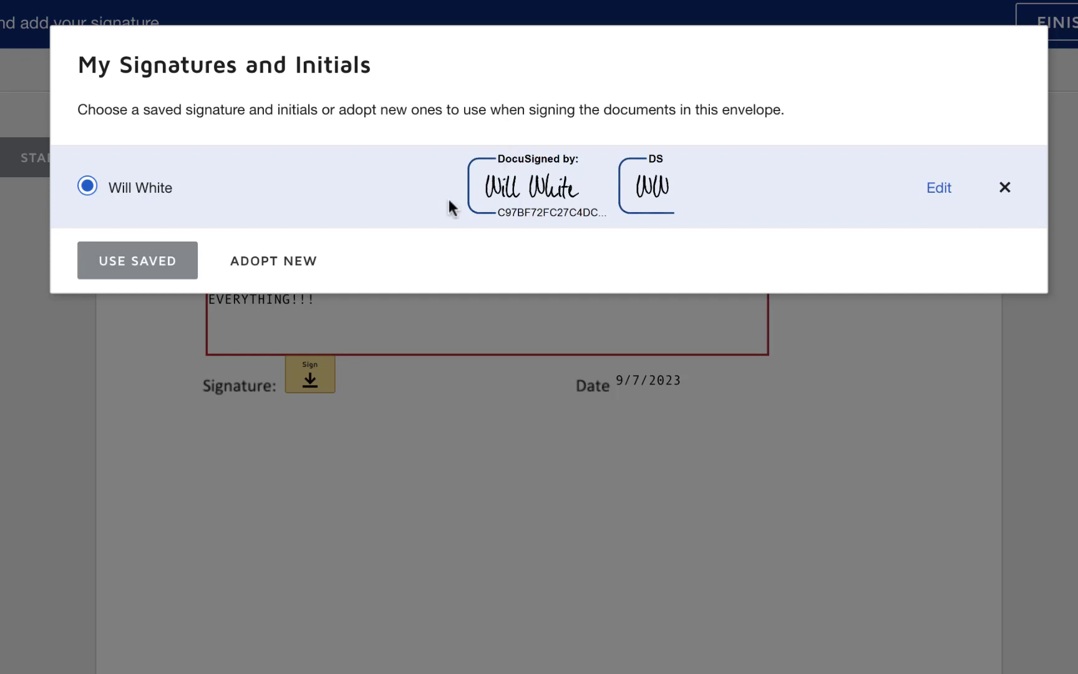
Apply the saved signature and finish signing the training request
click(99, 265)
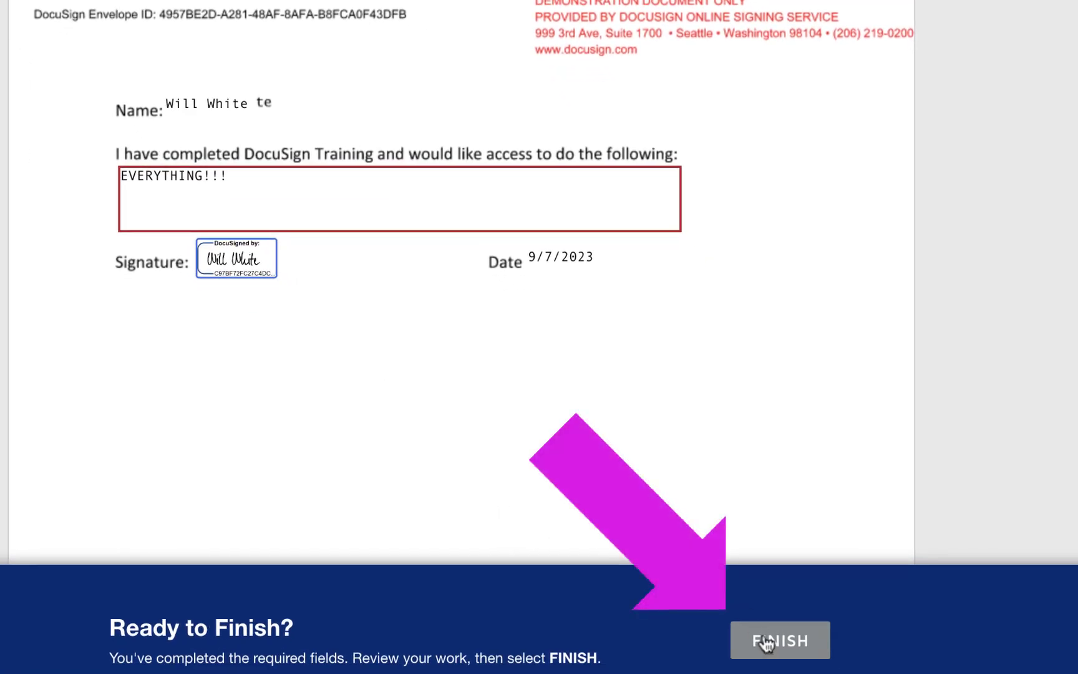
click(783, 660)
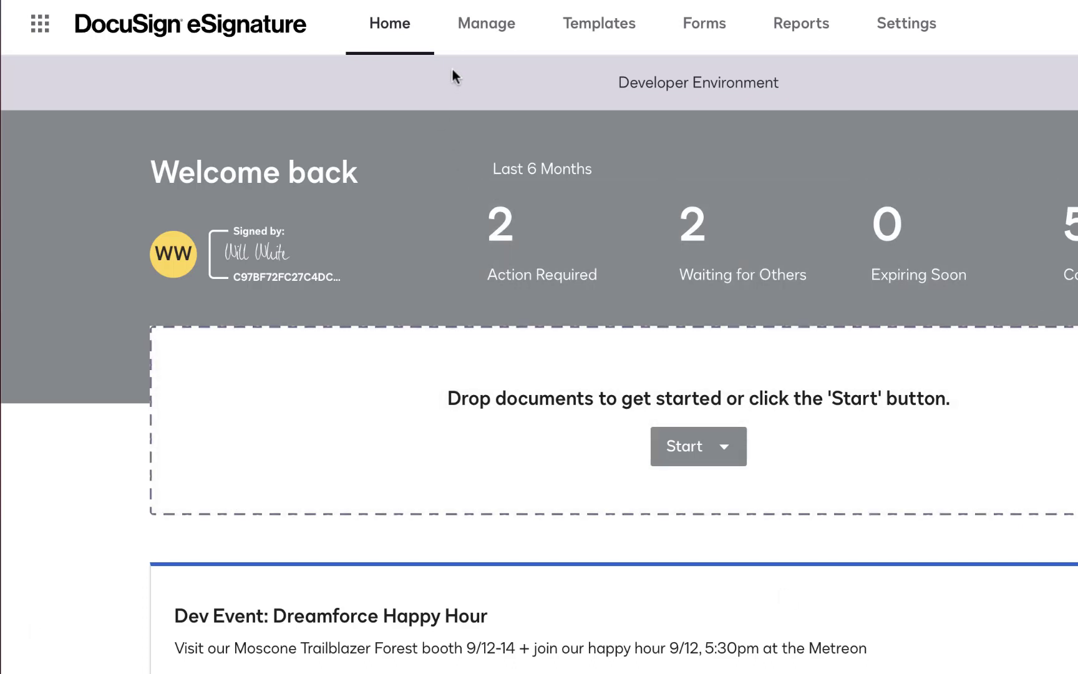
Open the completed 'Please Sign this Training Request' envelope from the Sent list under Manage
click(504, 42)
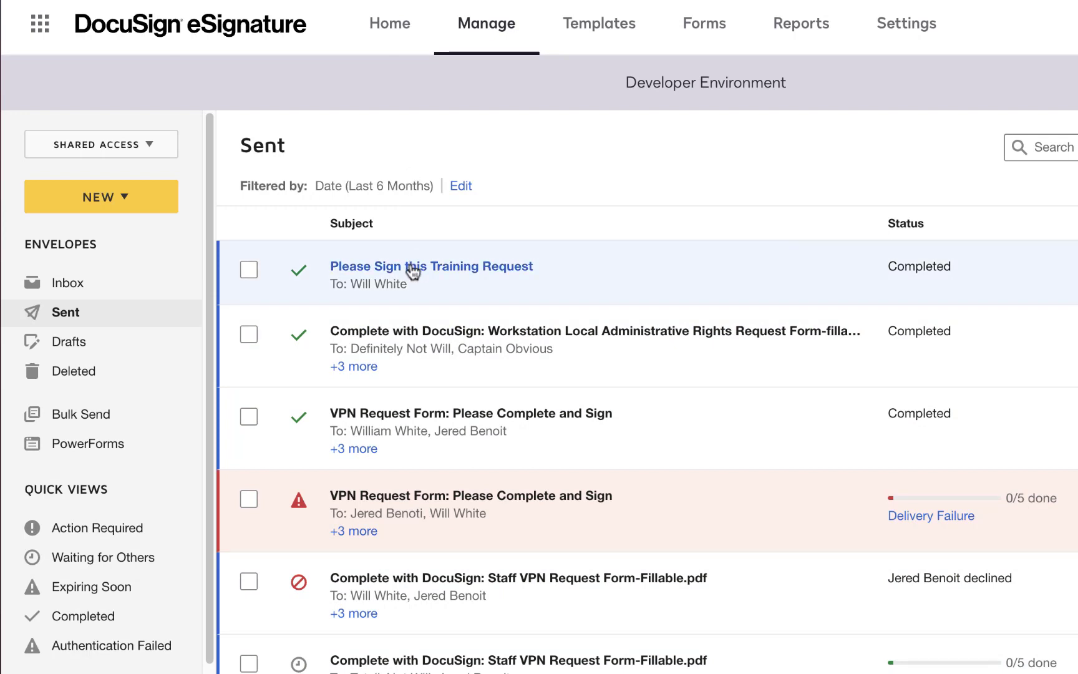
click(500, 272)
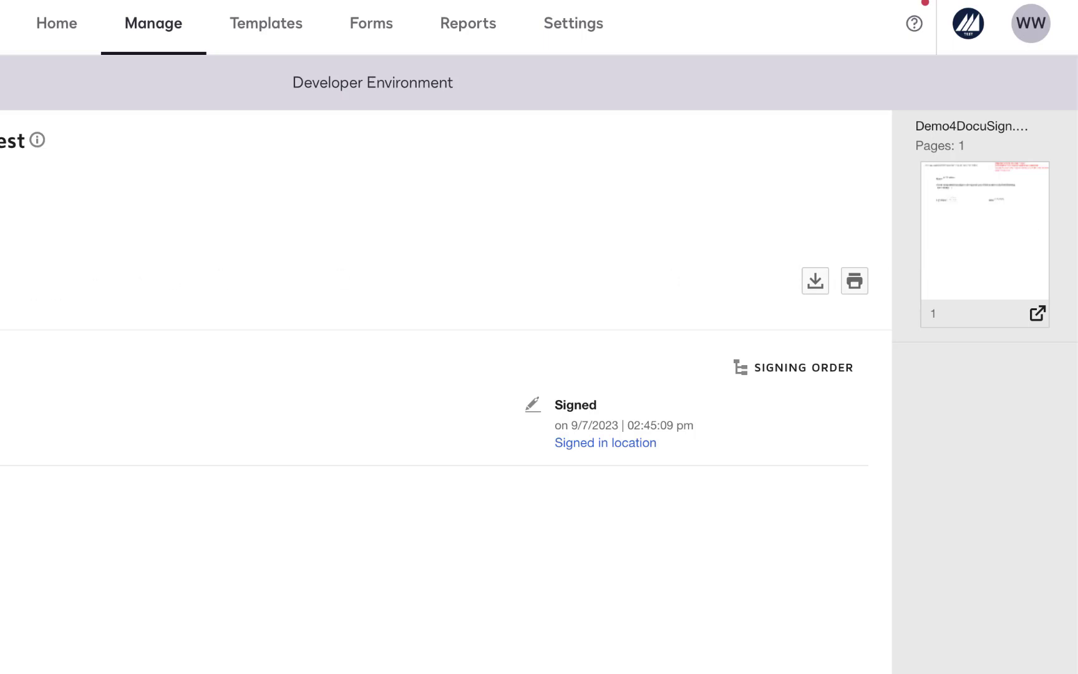
Download the envelope's history certificate and save it as 'certificate' on the Desktop
click(149, 282)
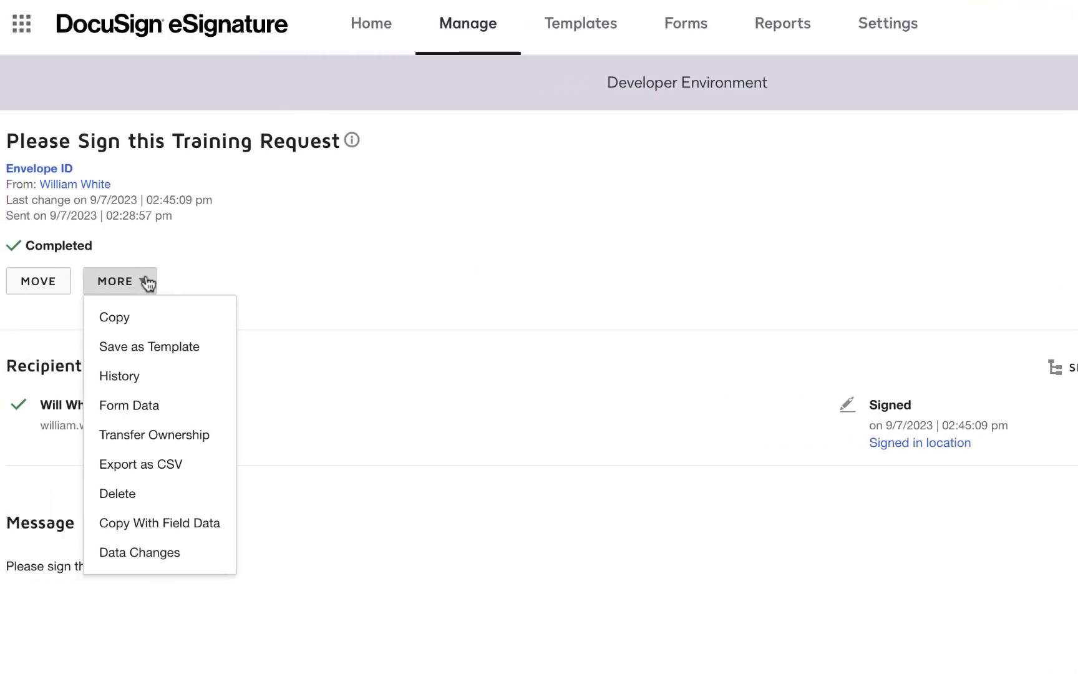
click(157, 377)
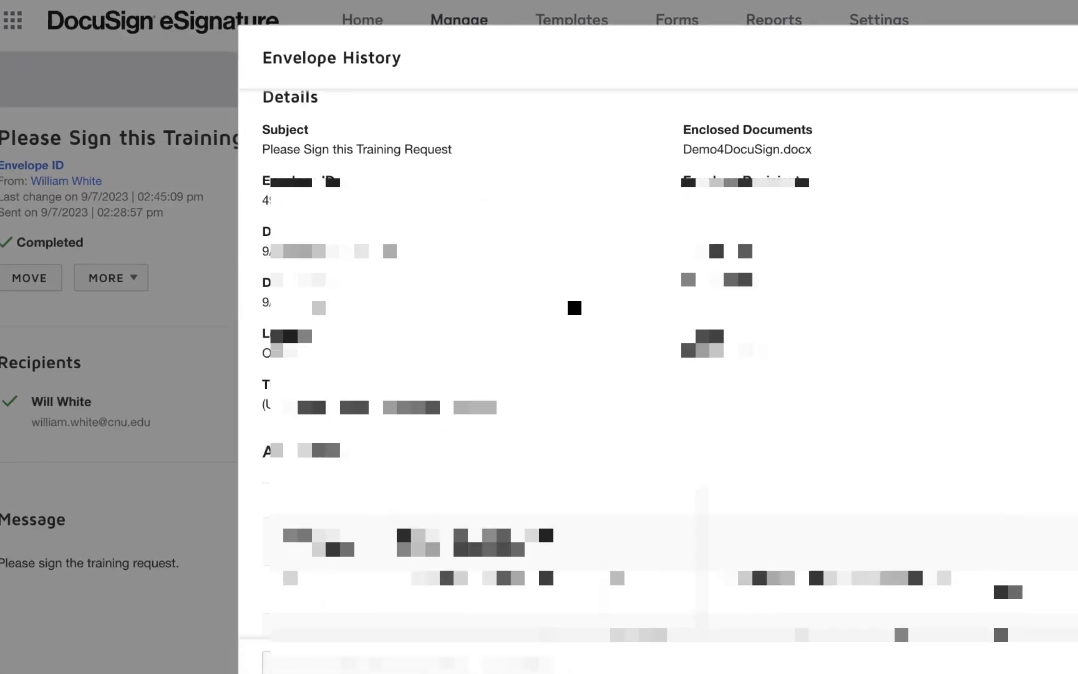
scroll(603, 544, down, 5)
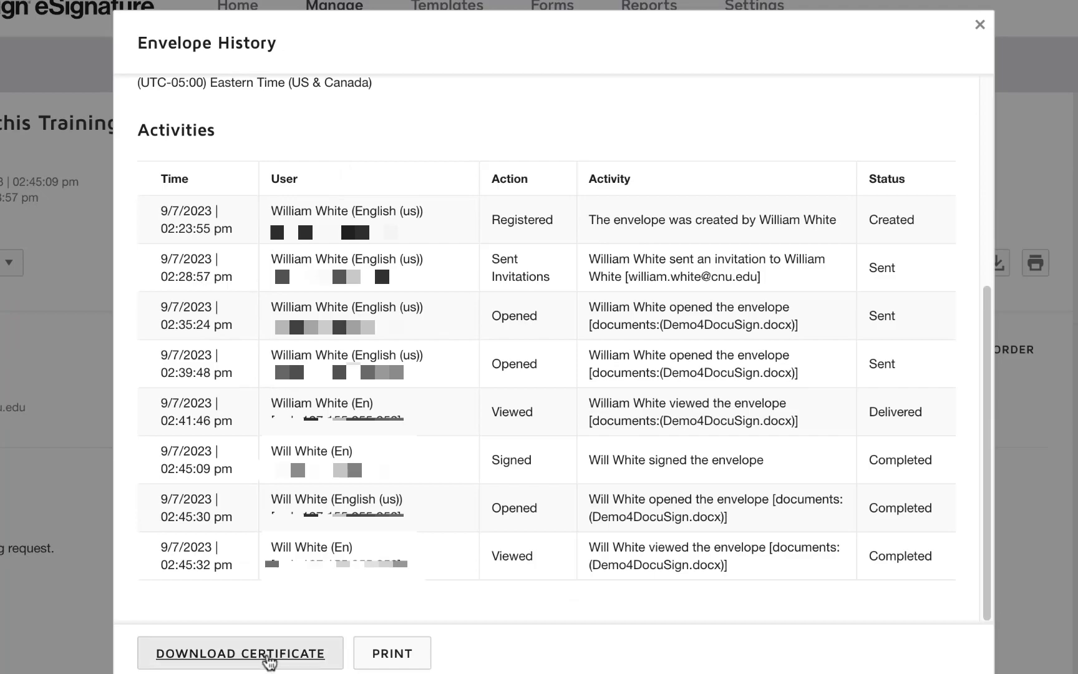
click(268, 661)
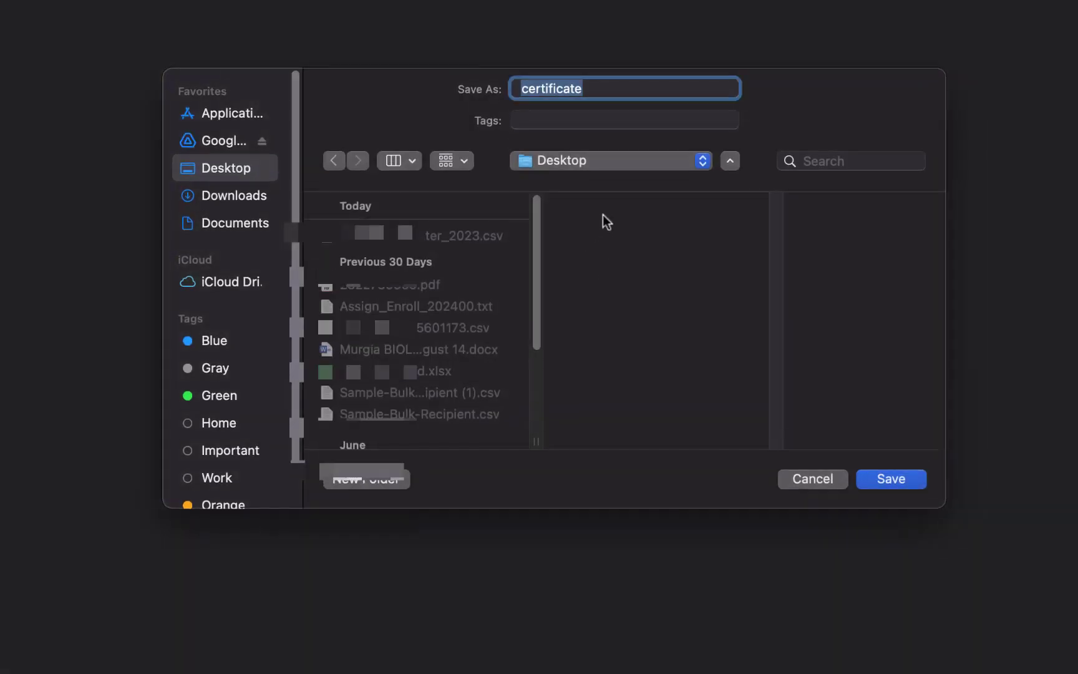
click(907, 483)
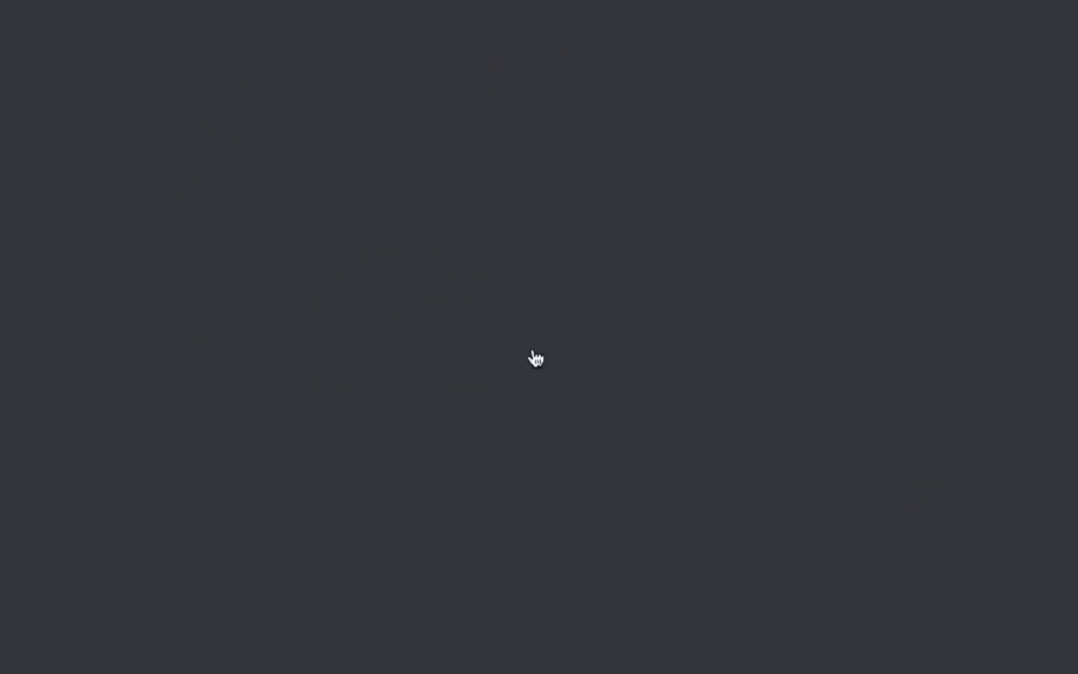